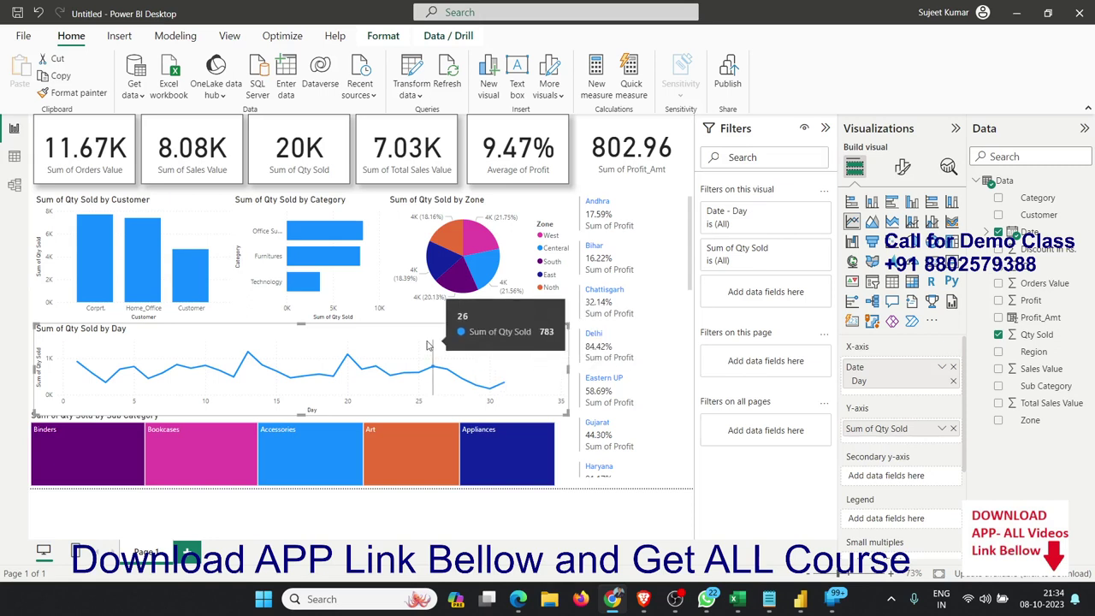
# Delete the Qty Sold by Day chart and sub-category treemap, then add a wide lower-left Q&A visual
pyautogui.press('Delete')
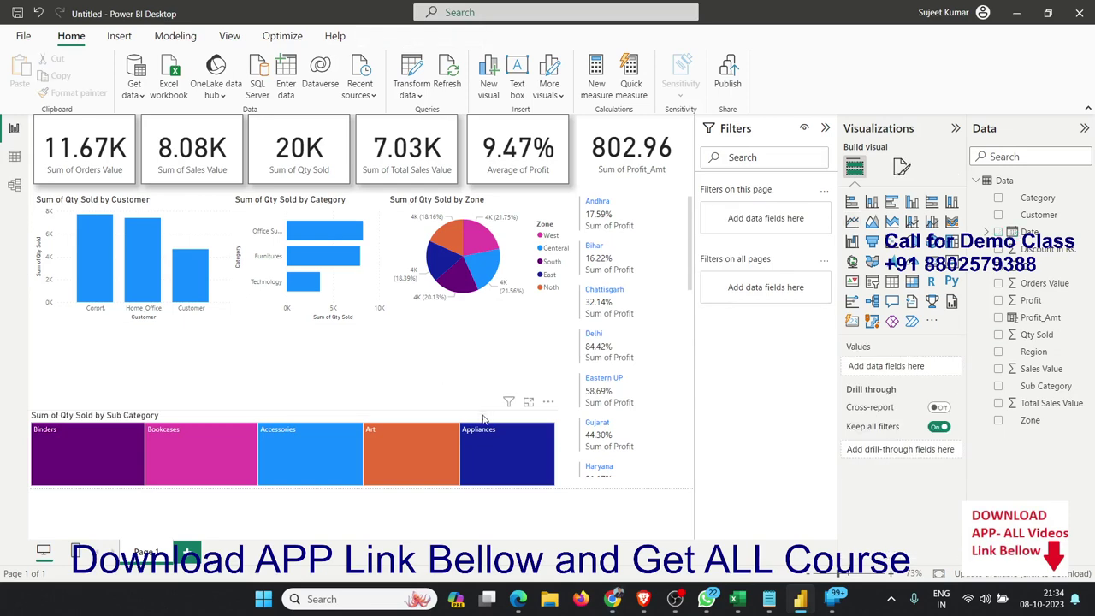
pyautogui.click(492, 425)
pyautogui.press('Delete')
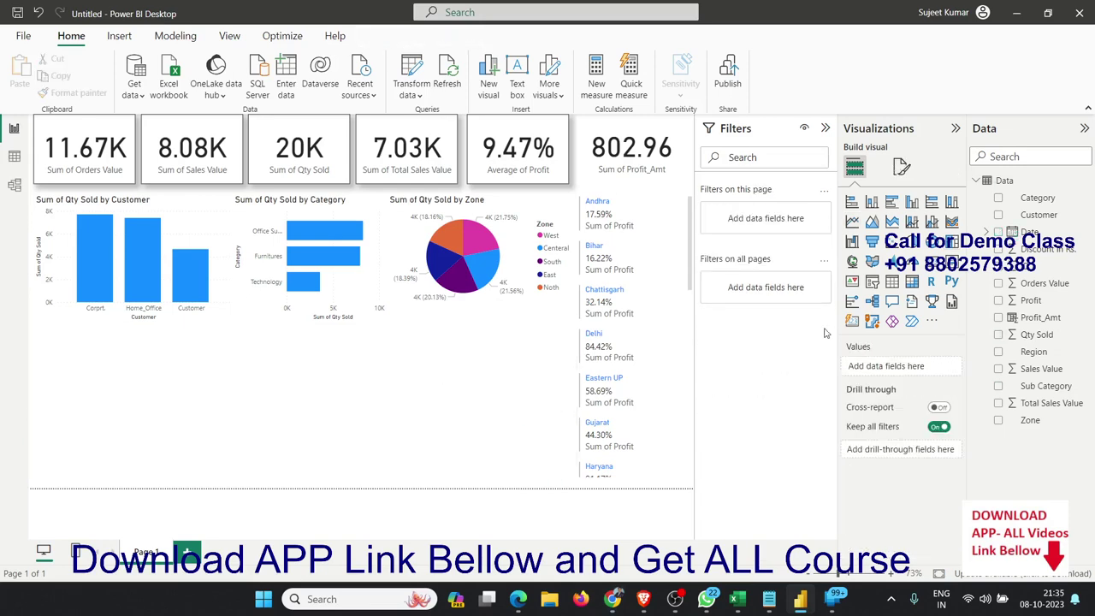
pyautogui.click(891, 303)
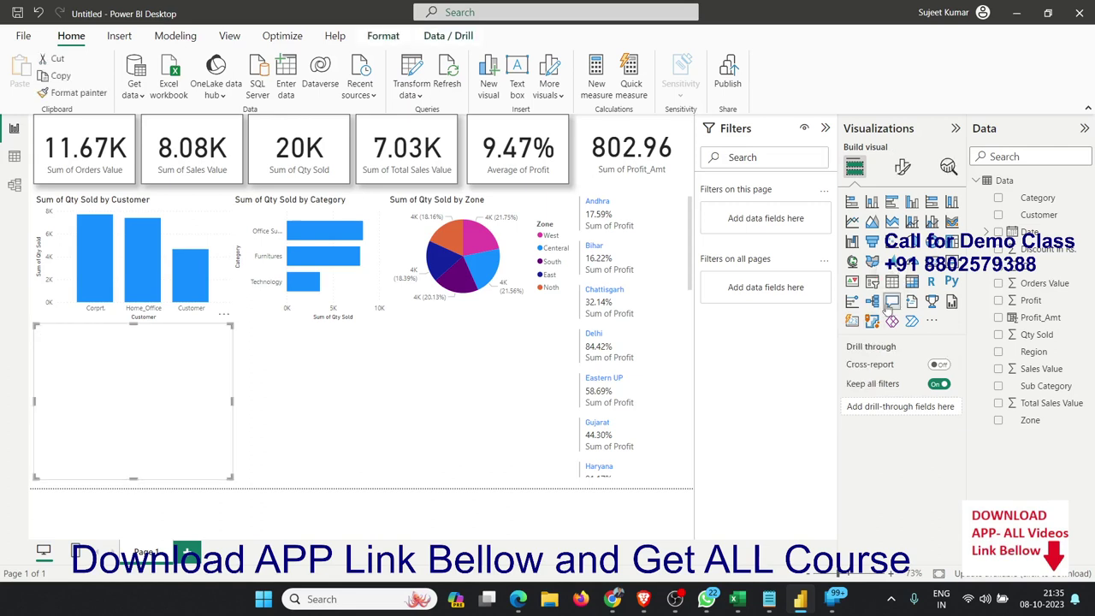
pyautogui.moveTo(233, 480); pyautogui.dragTo(557, 472)
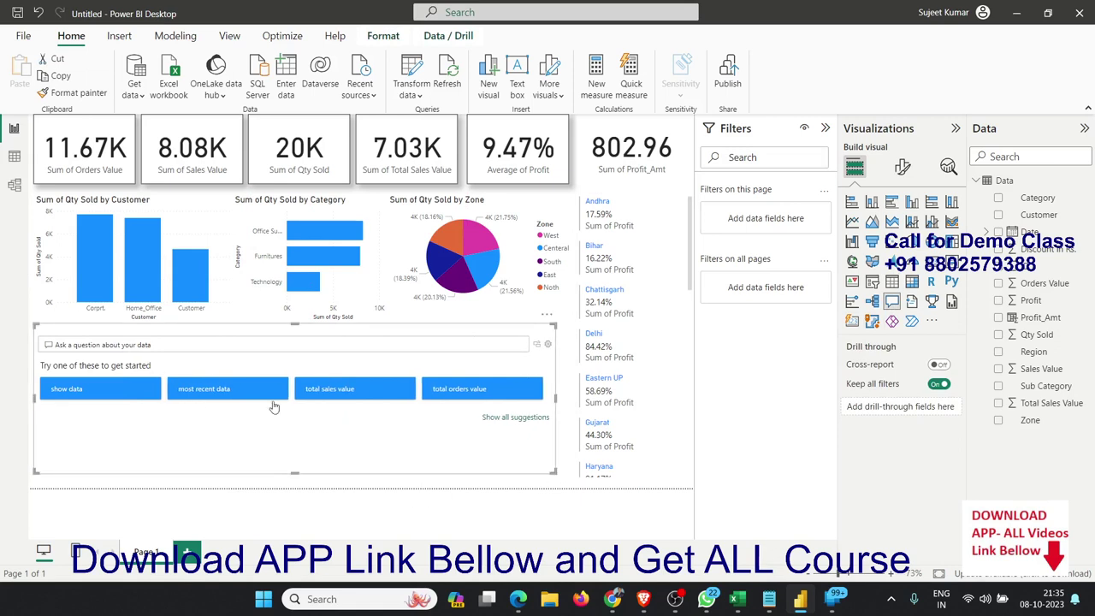
pyautogui.click(73, 396)
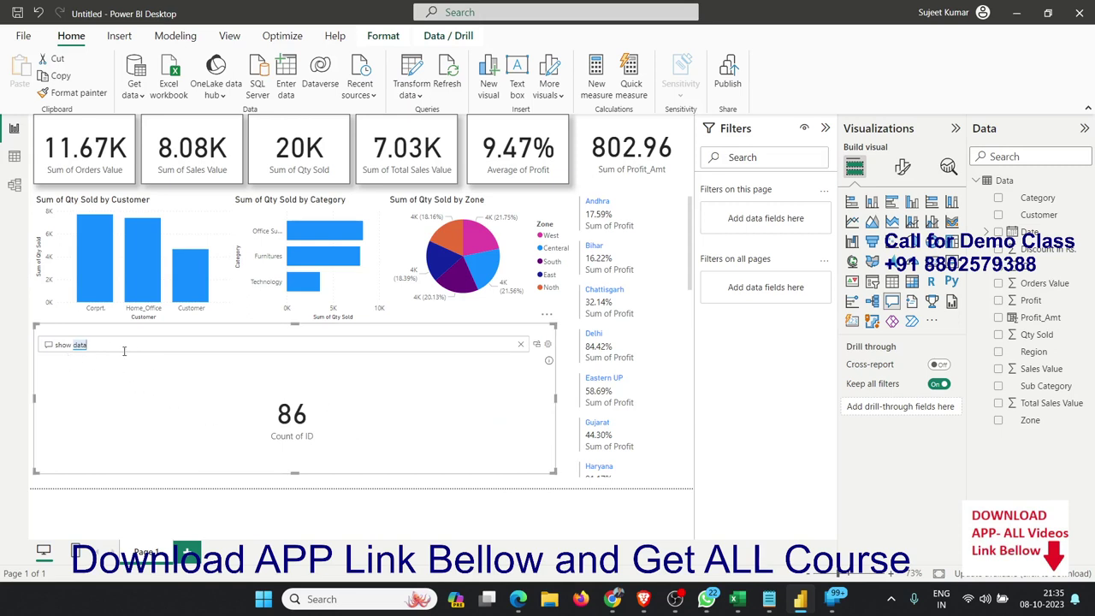
pyautogui.tripleClick(36, 348)
pyautogui.press('BackSpace')
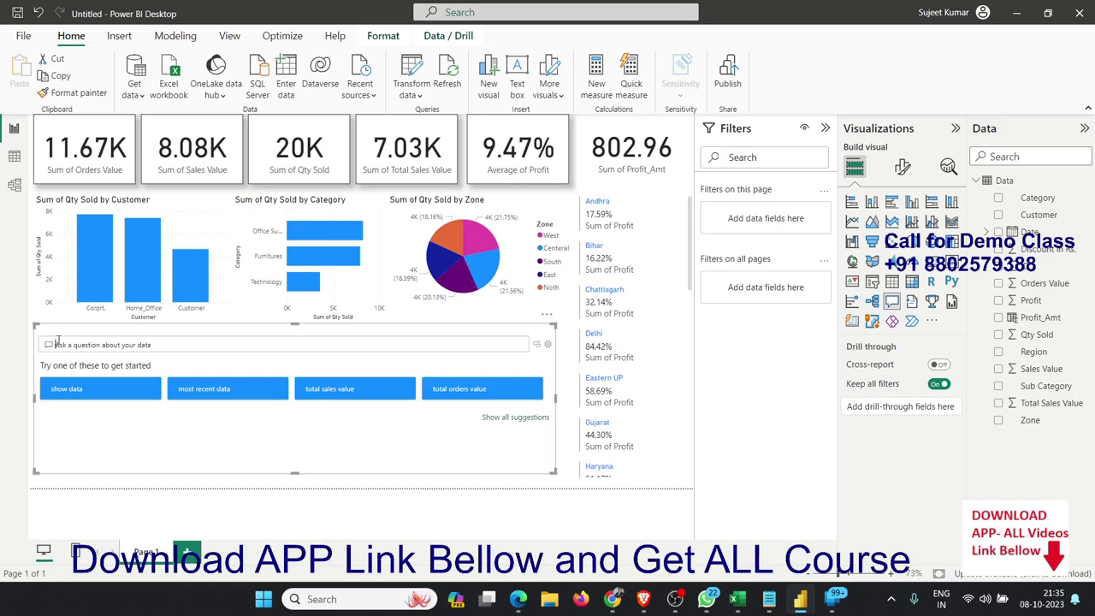
# Ask the Q&A visual 'Zone with total sales value' from the suggestions, then begin appending 'in'
pyautogui.click(58, 342)
pyautogui.write('z')
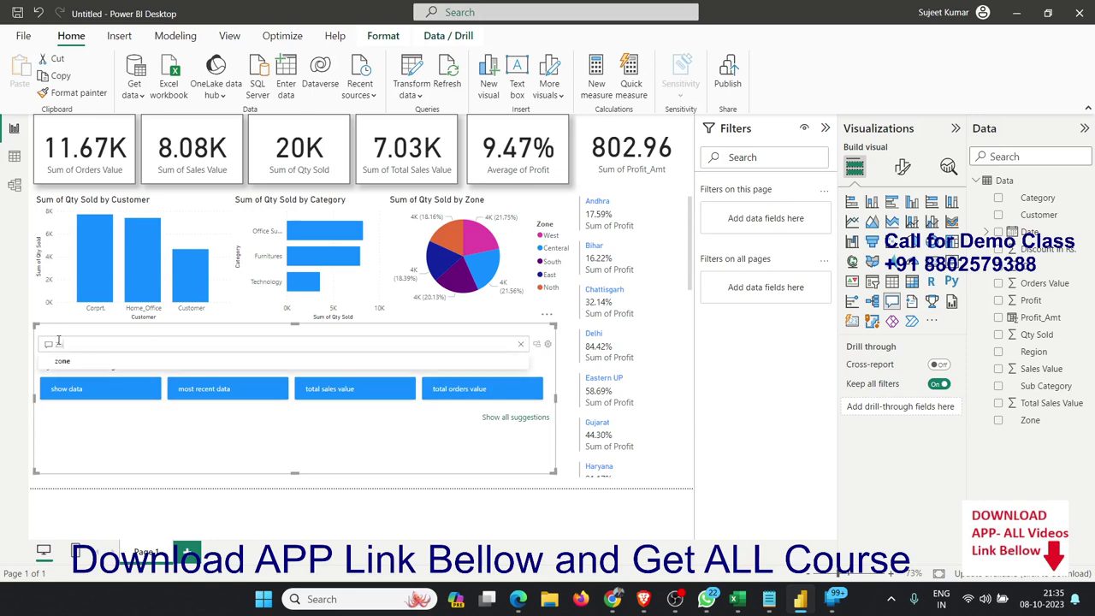
pyautogui.write('on')
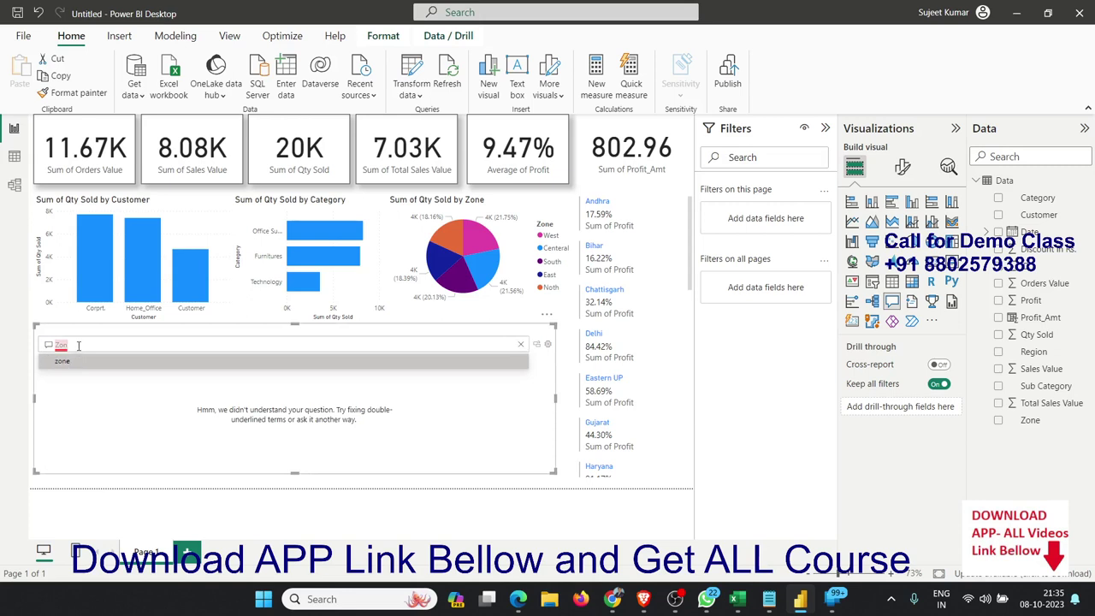
pyautogui.press('Return')
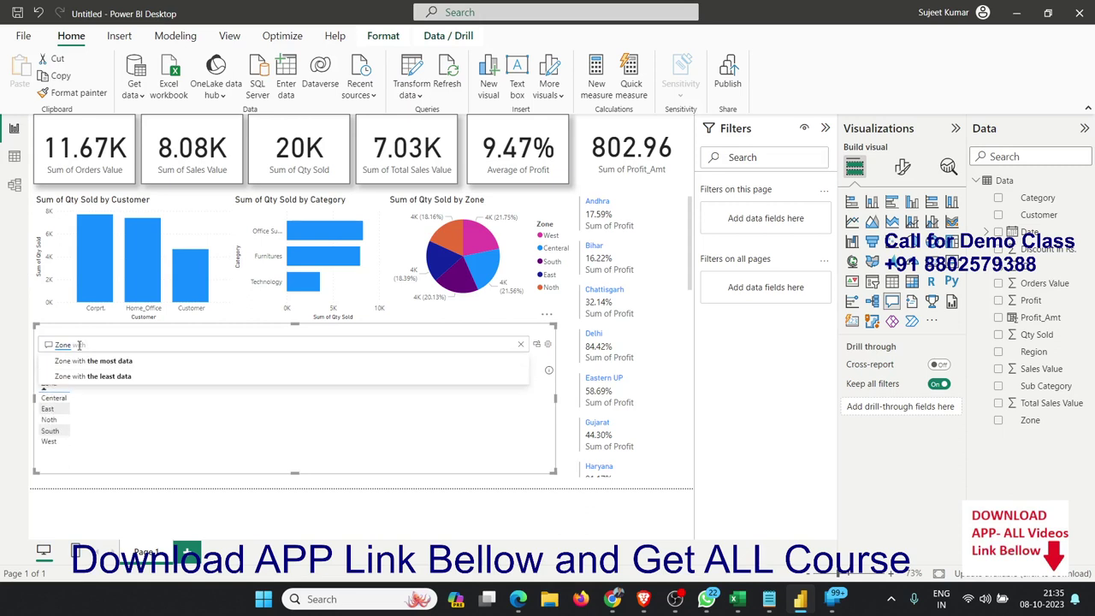
pyautogui.write('Sale')
pyautogui.press('Down')
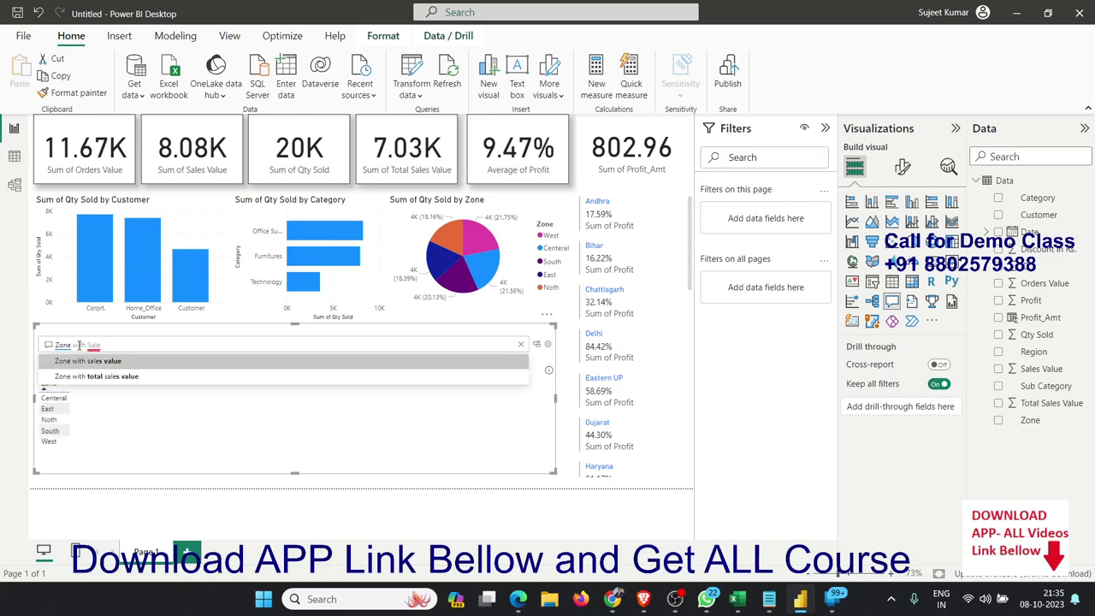
pyautogui.press('Down')
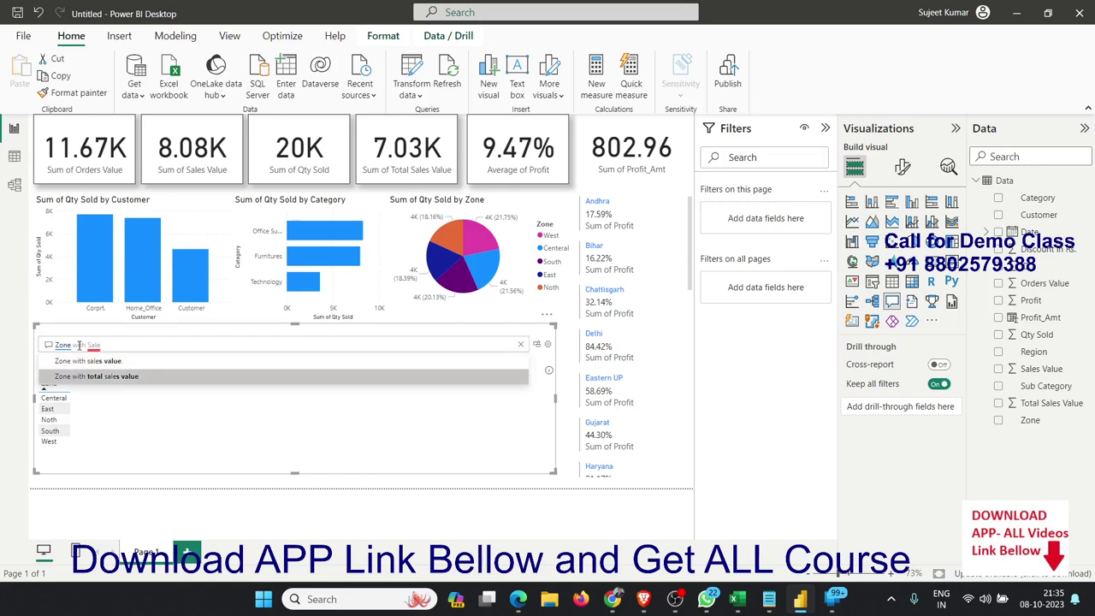
pyautogui.press('Return')
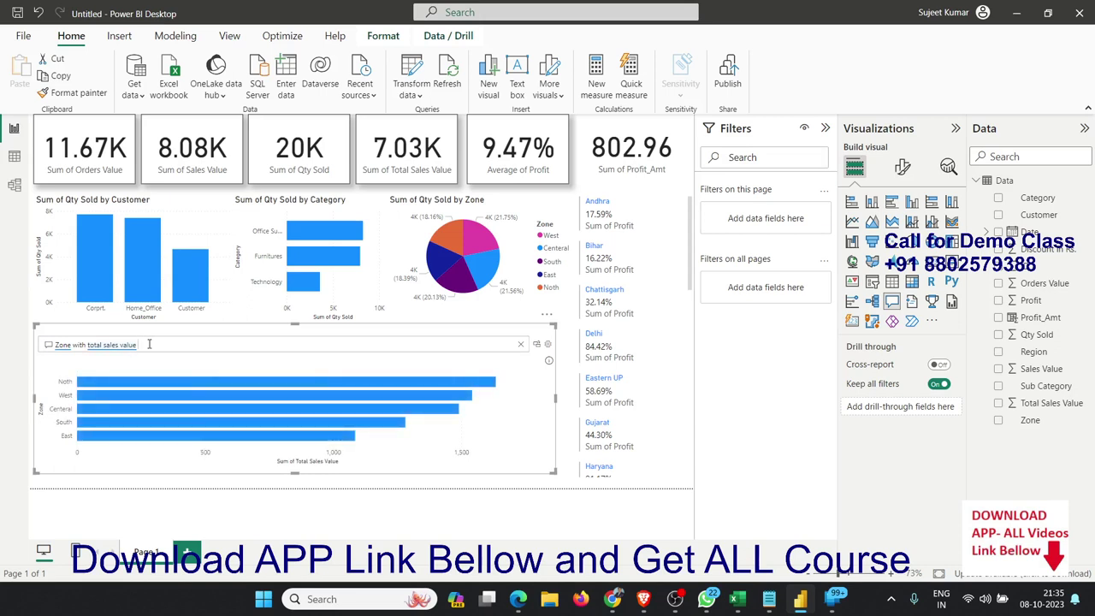
pyautogui.write('in')
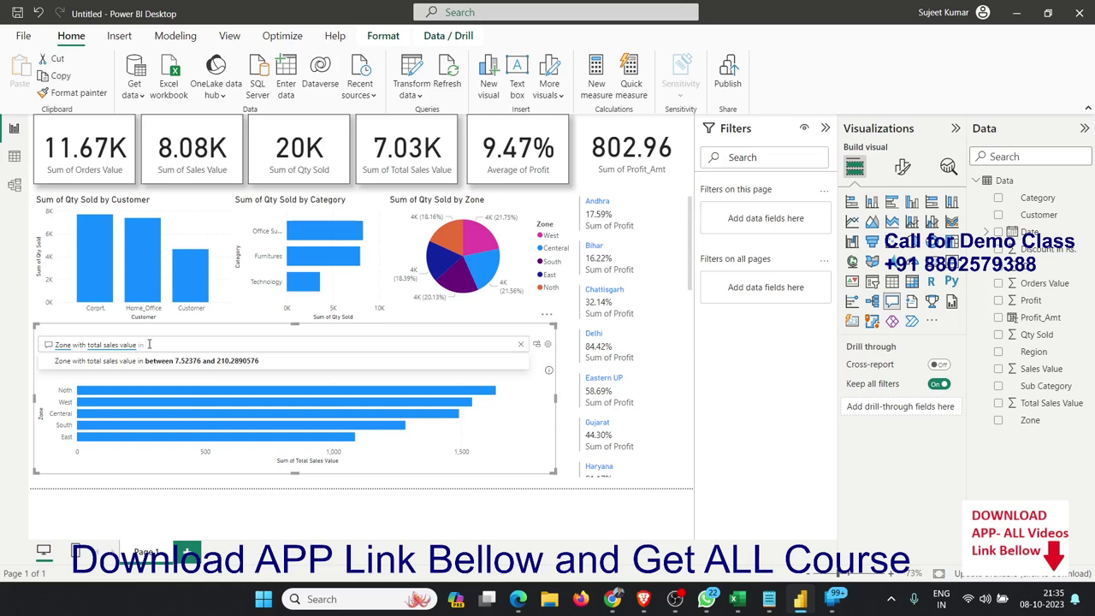
# End the Q&A question with 'in table' instead of 'in pie' to show zone totals as a table
pyautogui.write('pie')
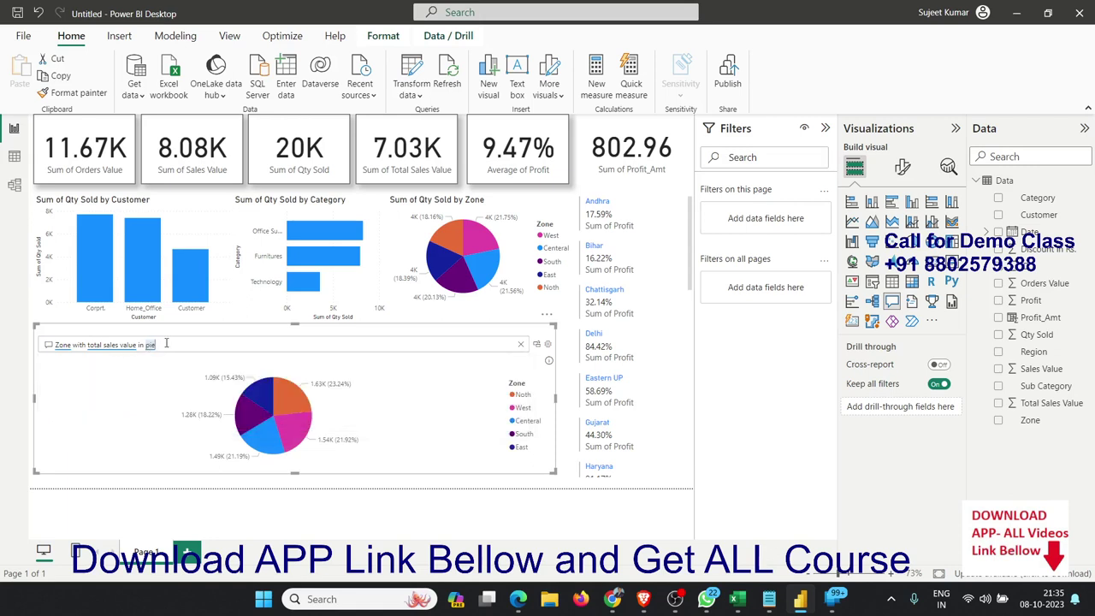
pyautogui.press('BackSpace')
pyautogui.press('BackSpace')
pyautogui.press('BackSpace')
pyautogui.write('ta')
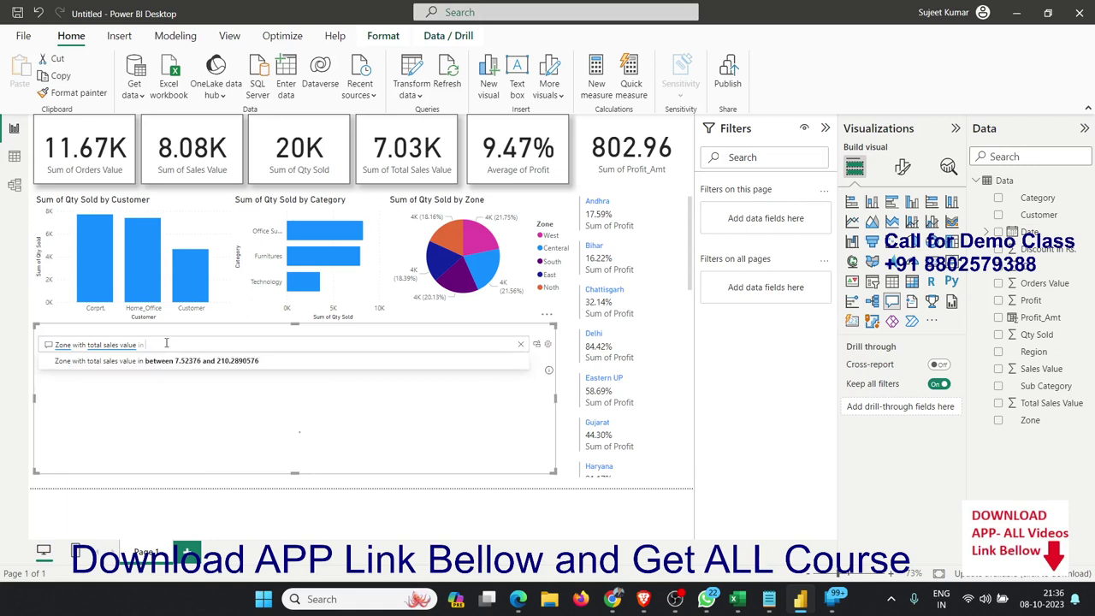
pyautogui.write('ble')
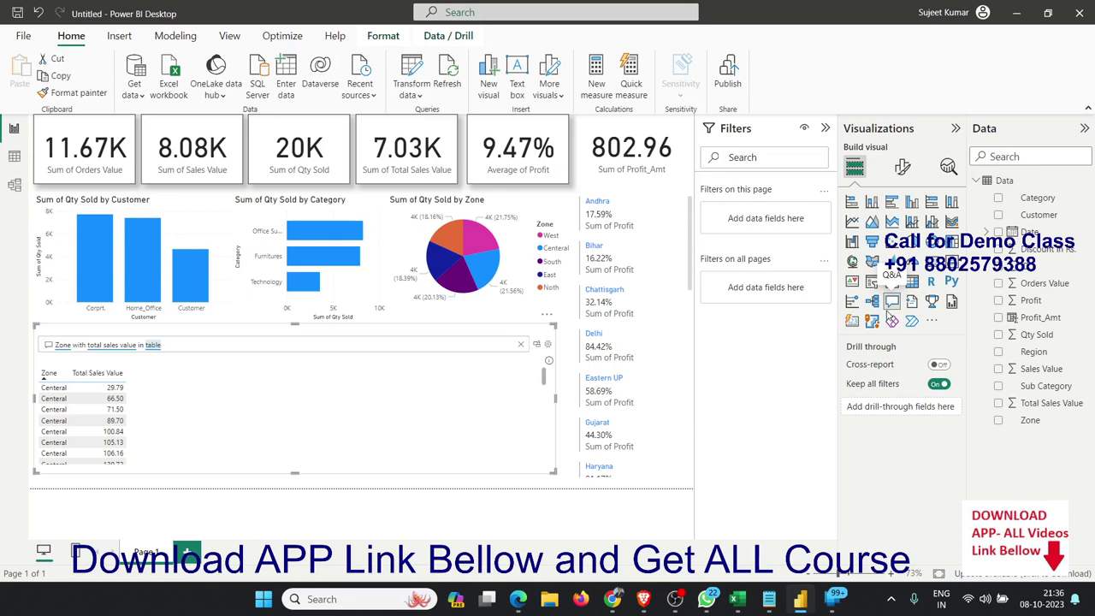
# Switch to Edge's Power BI + SQL Server course page and select part of its web address
pyautogui.moveTo(526, 605)
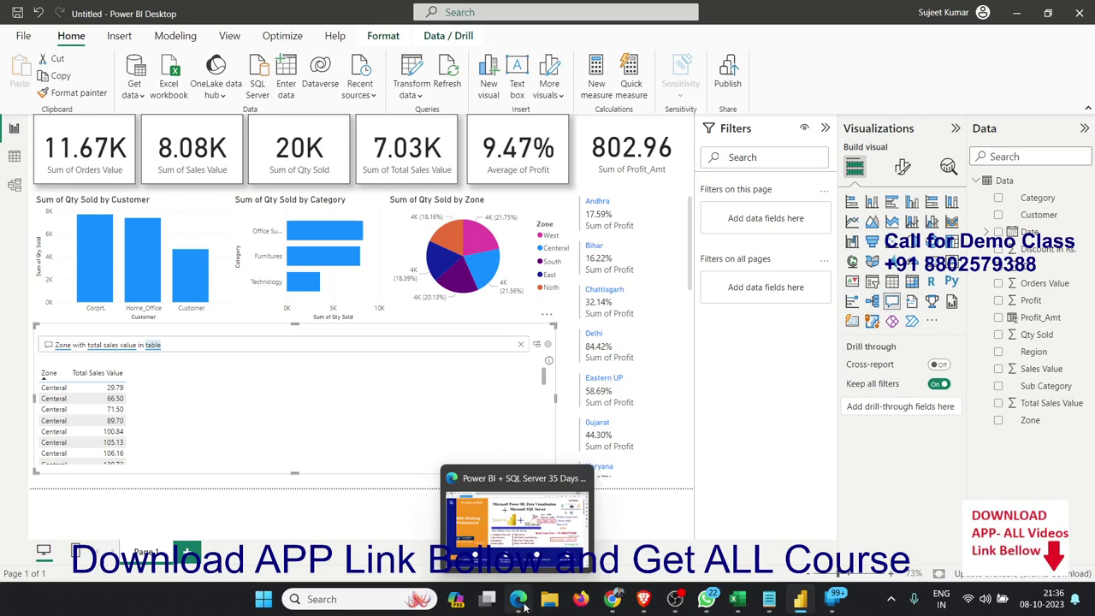
pyautogui.click(517, 575)
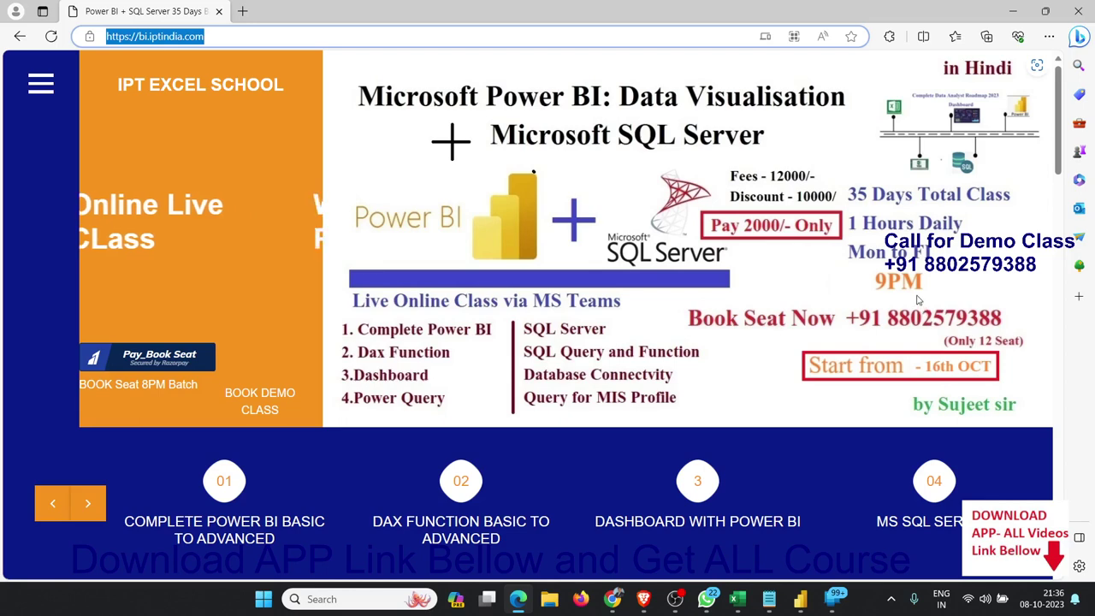
pyautogui.click(466, 244)
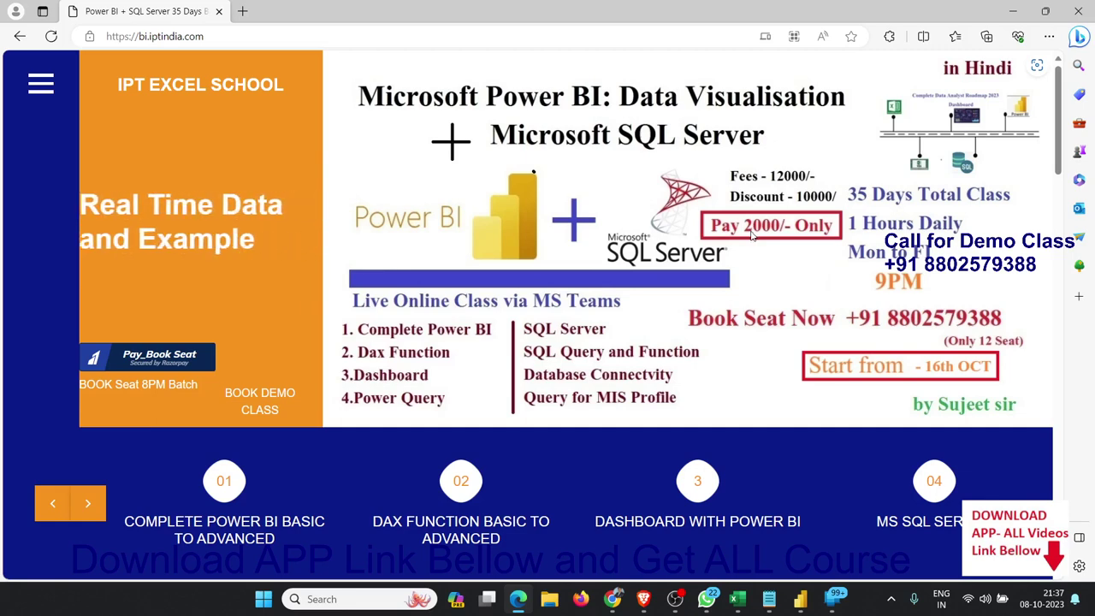
pyautogui.doubleClick(193, 37)
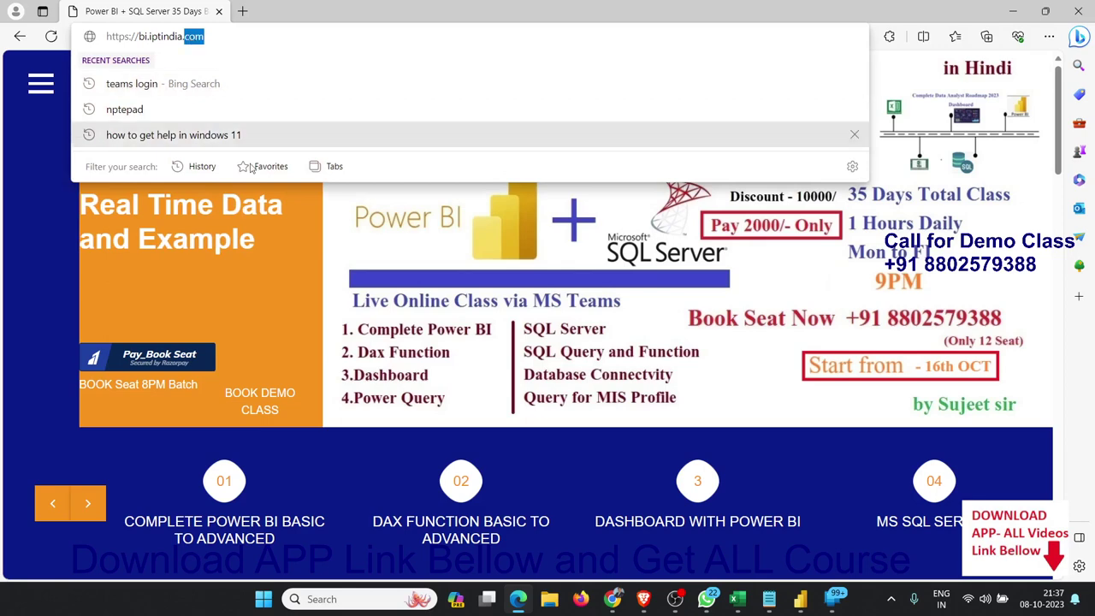